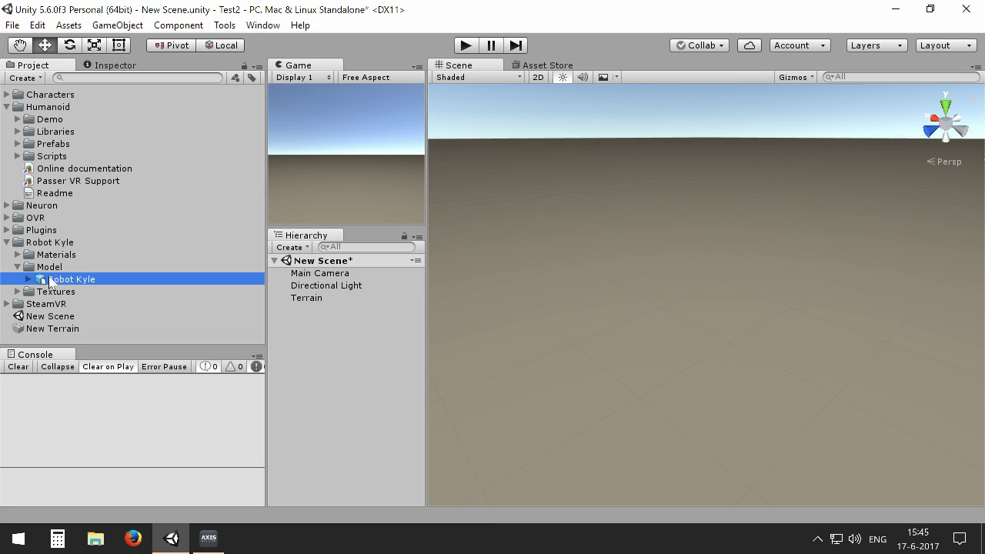
# Step: Set the Robot Kyle model's rig Animation Type to Humanoid and apply the import settings
pyautogui.click(71, 283)
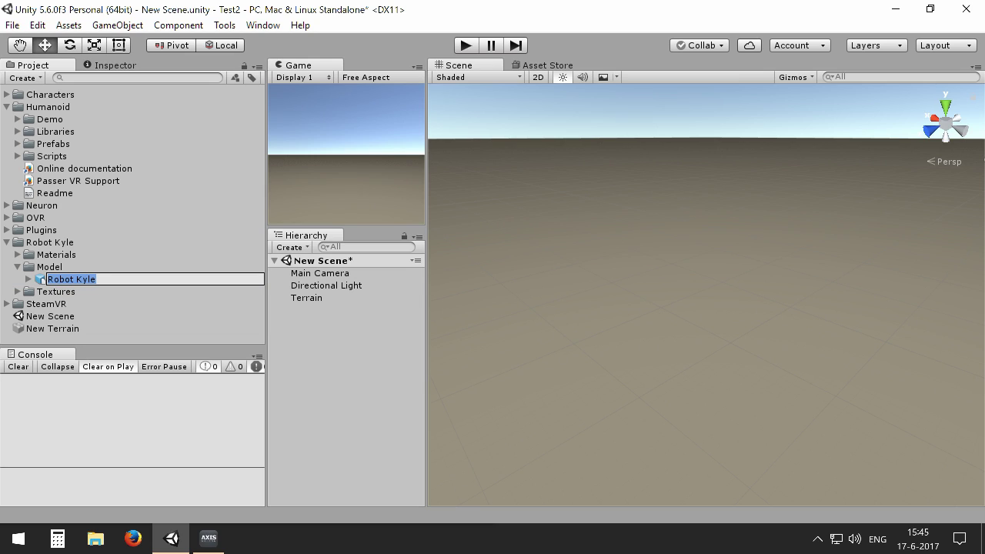
pyautogui.click(109, 68)
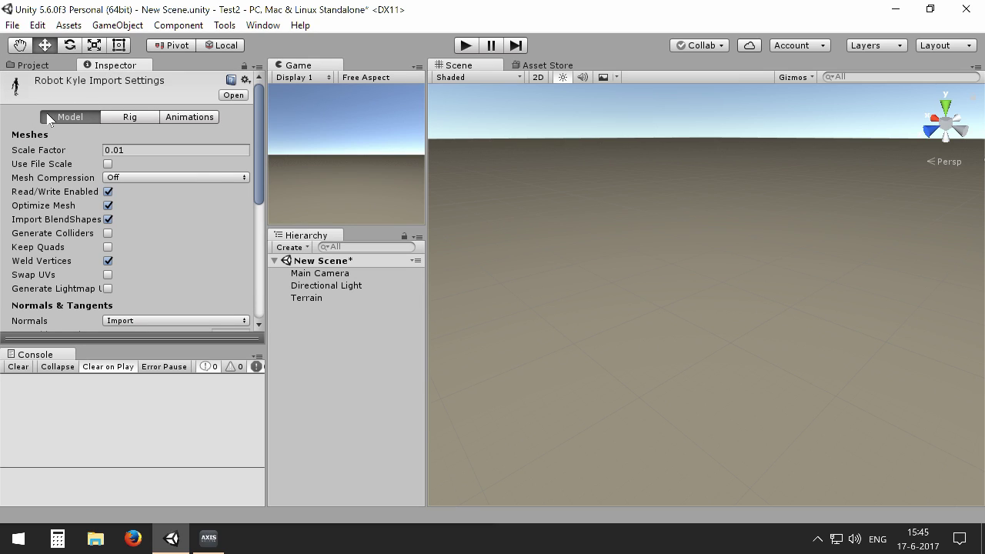
pyautogui.click(134, 116)
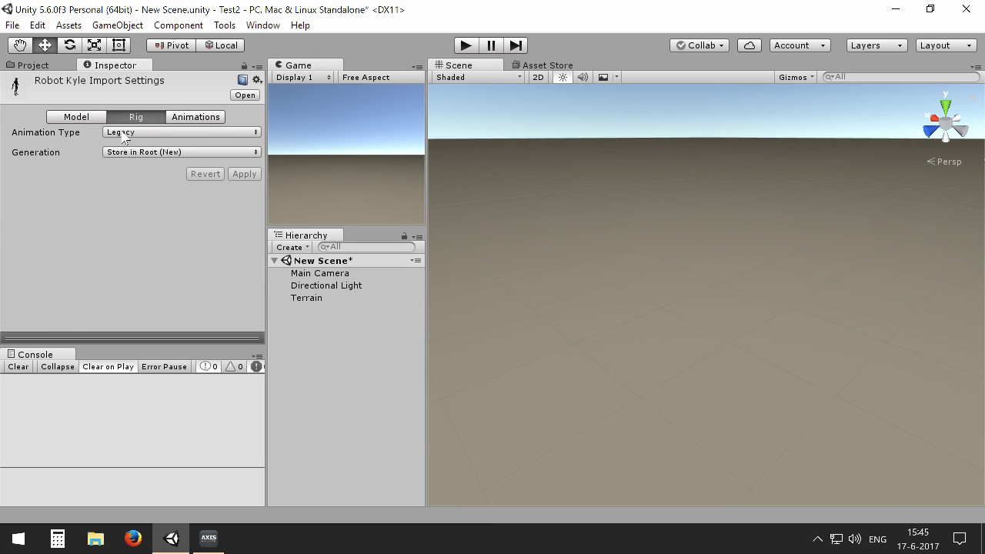
pyautogui.click(131, 135)
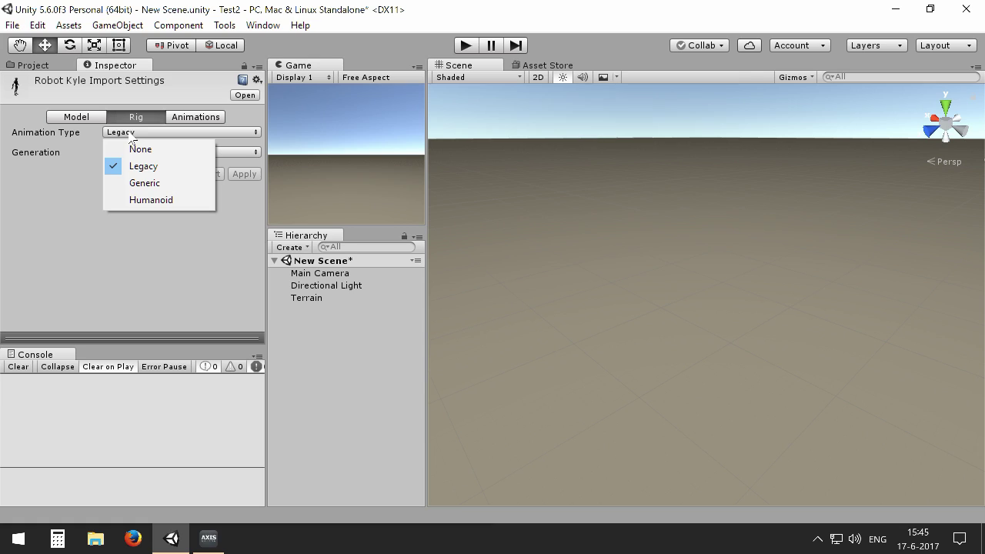
pyautogui.click(145, 202)
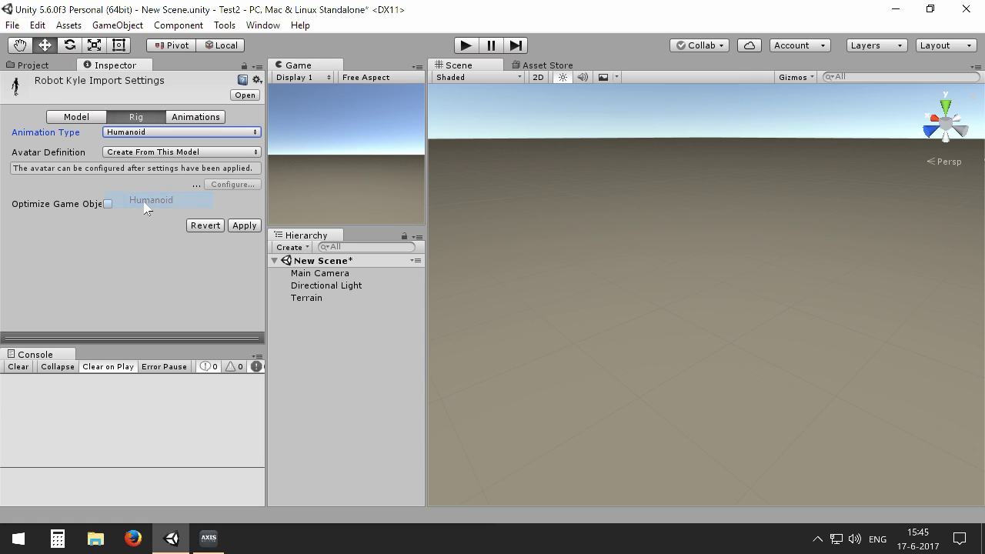
pyautogui.click(239, 226)
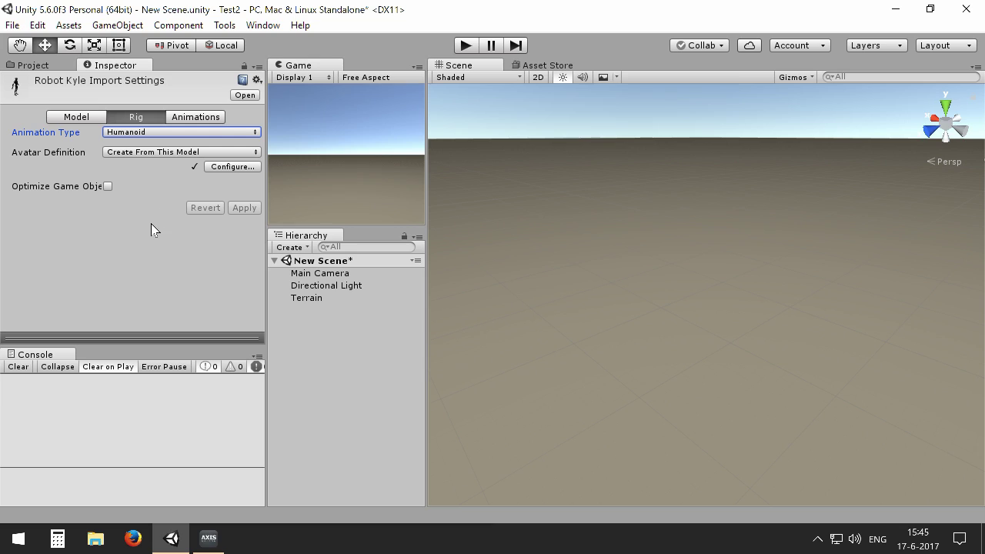
pyautogui.click(35, 66)
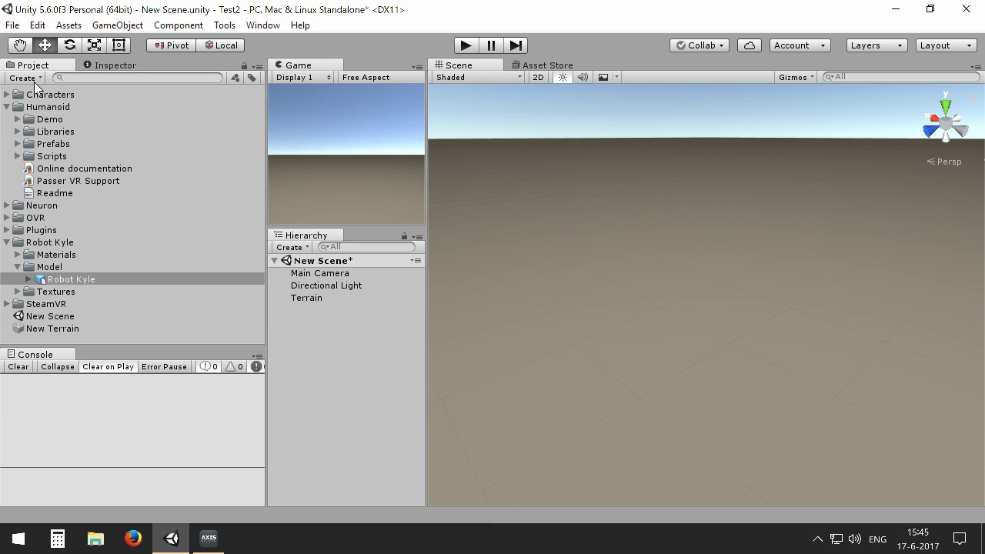
# Step: Place Robot Kyle in the scene, frame it, and show its Transform and Animator components
pyautogui.click(69, 280)
pyautogui.moveTo(69, 277); pyautogui.dragTo(322, 364)
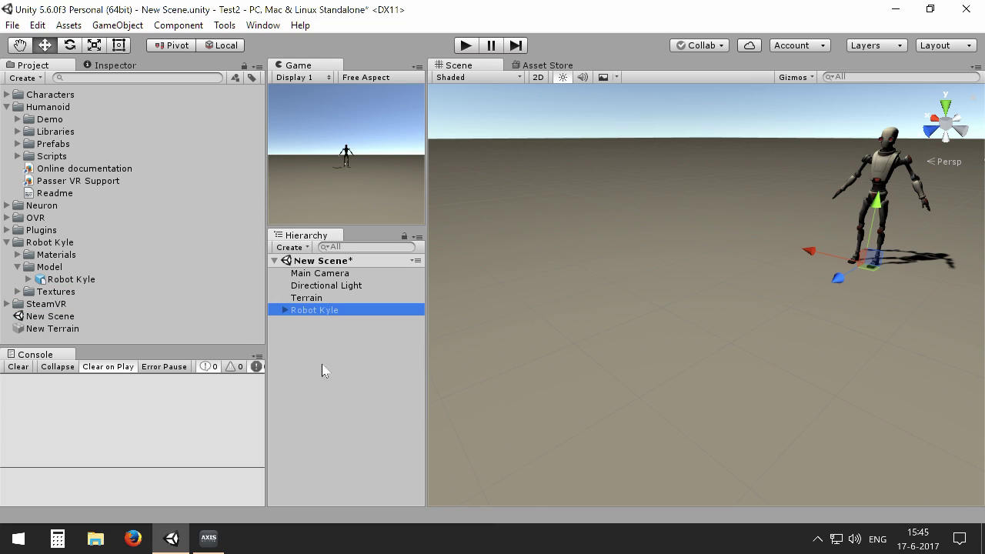
pyautogui.press('f')
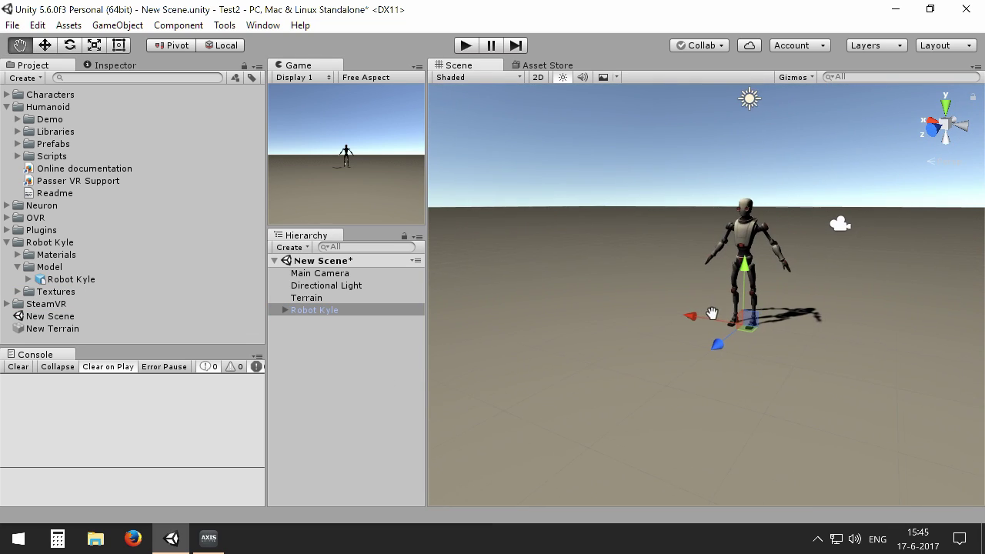
pyautogui.scroll(3, 718, 314)
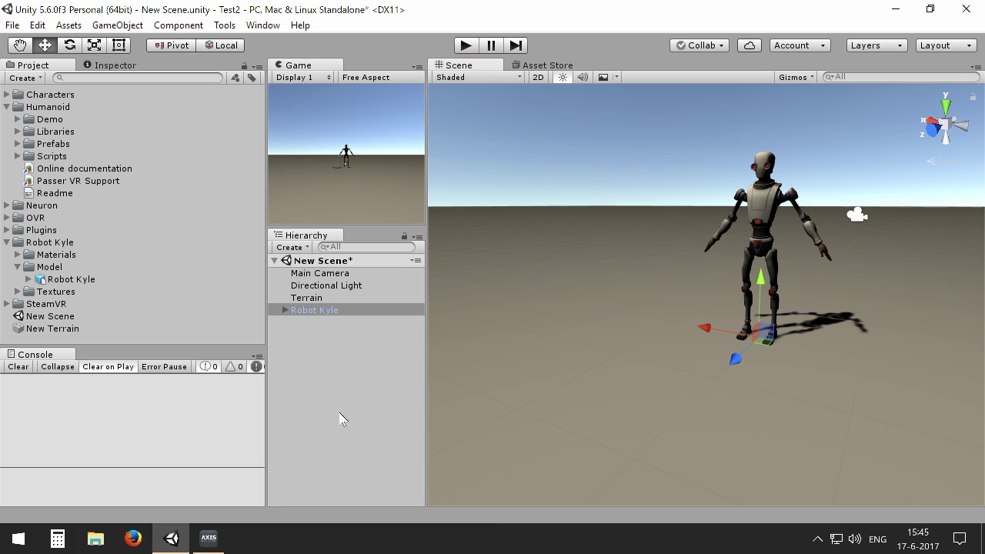
pyautogui.click(338, 313)
pyautogui.click(129, 66)
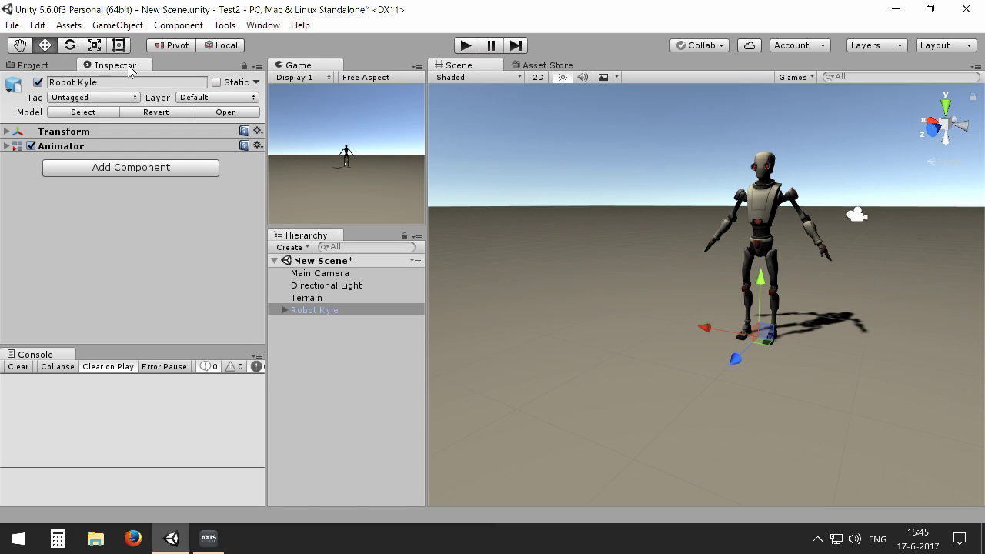
# Step: Add a Humanoid Control component to Robot Kyle and enable its Perception Neuron input
pyautogui.click(106, 169)
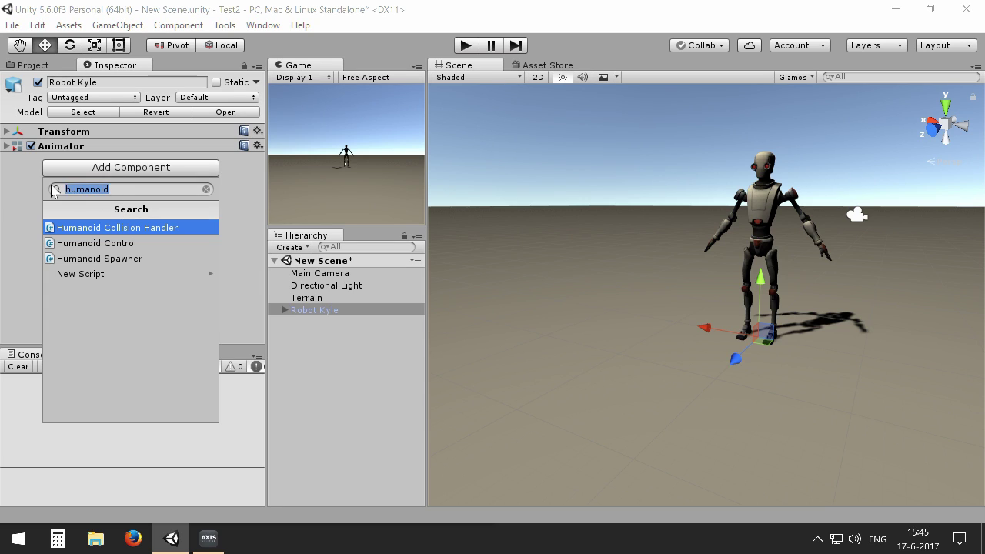
pyautogui.write('humanoid')
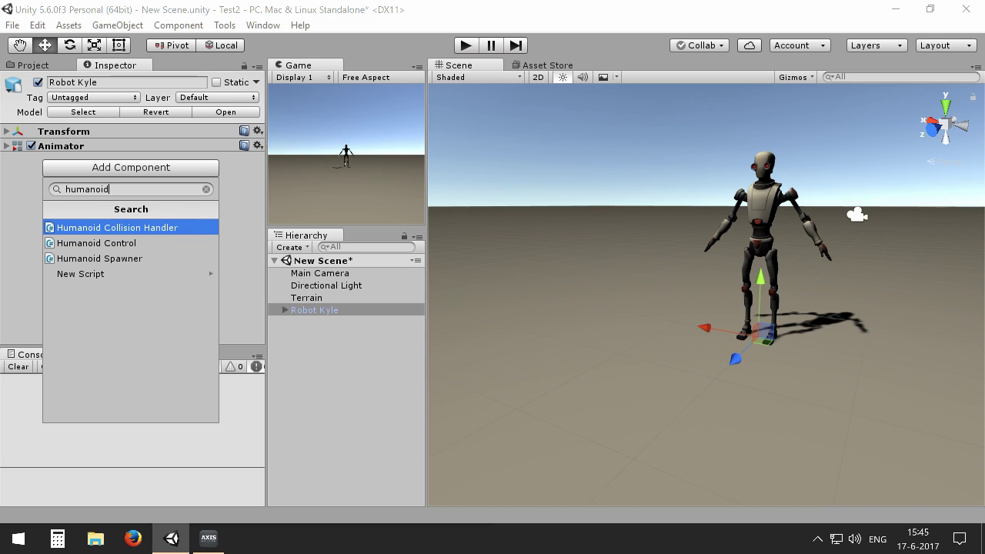
pyautogui.click(131, 243)
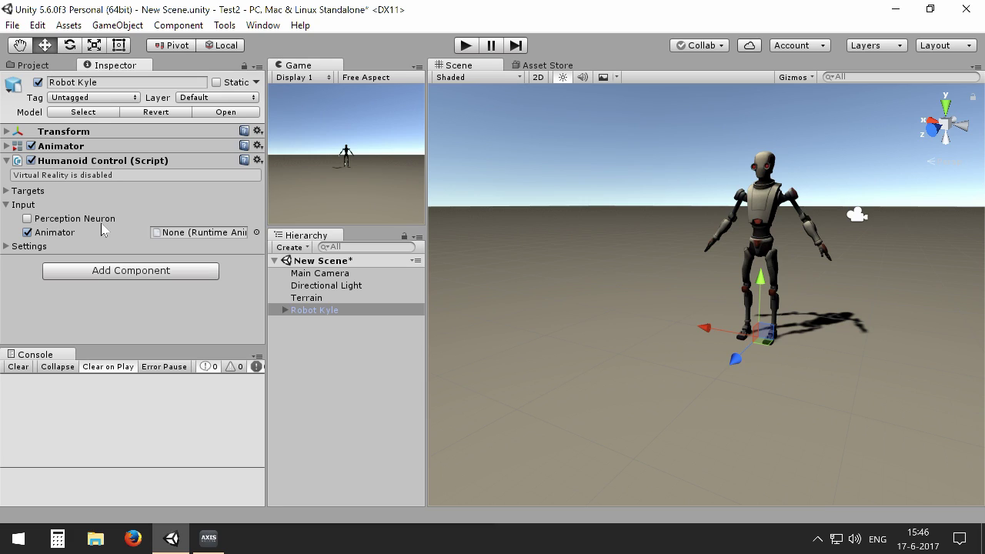
pyautogui.click(28, 218)
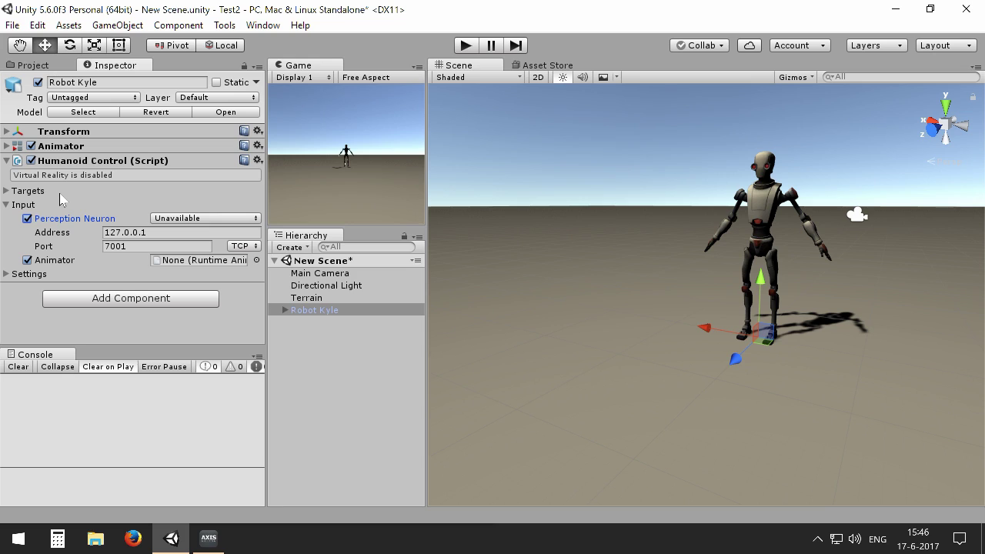
pyautogui.click(207, 538)
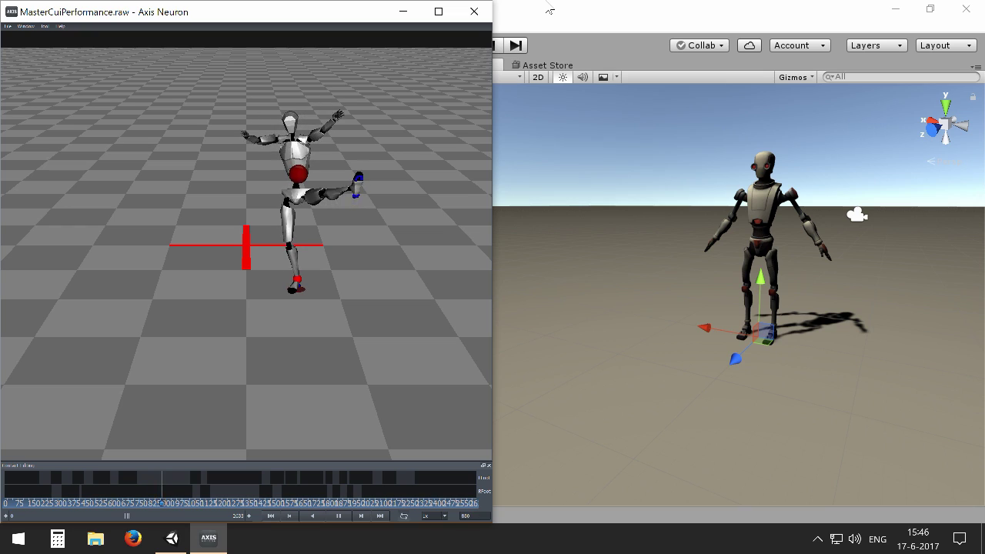
pyautogui.click(534, 31)
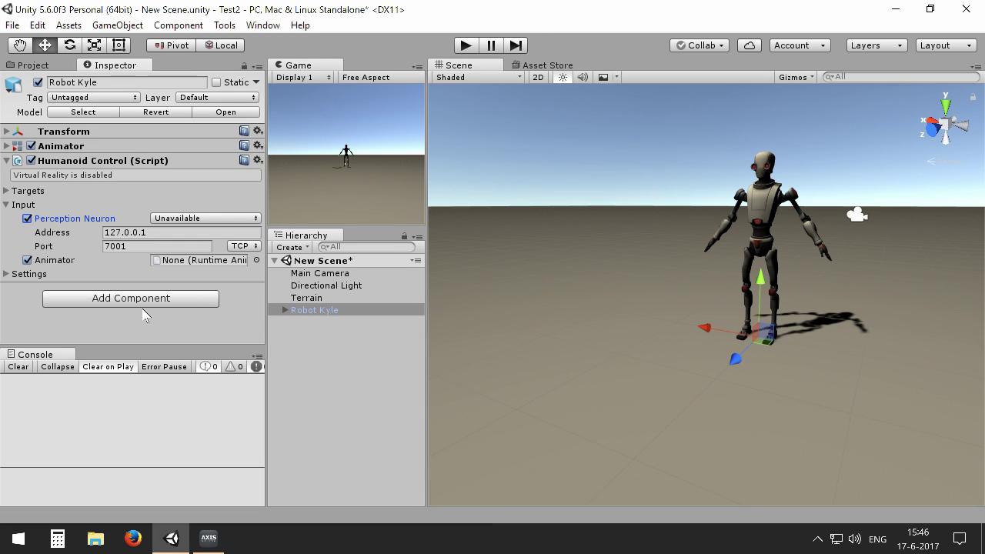
# Step: Run the scene to test Perception Neuron tracking against Axis Neuron playback, then stop it
pyautogui.click(464, 46)
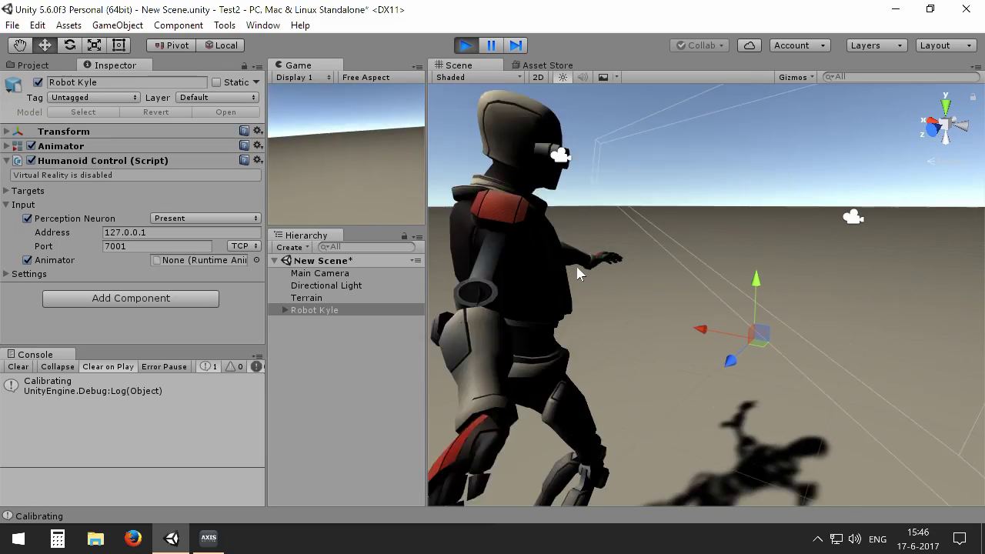
pyautogui.moveTo(578, 273); pyautogui.dragTo(686, 376, button='middle')
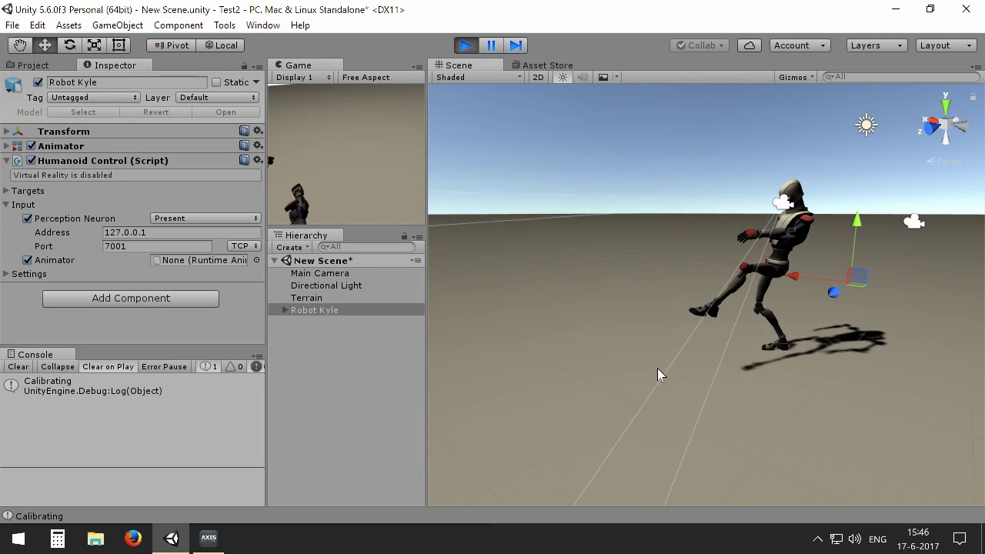
pyautogui.click(208, 538)
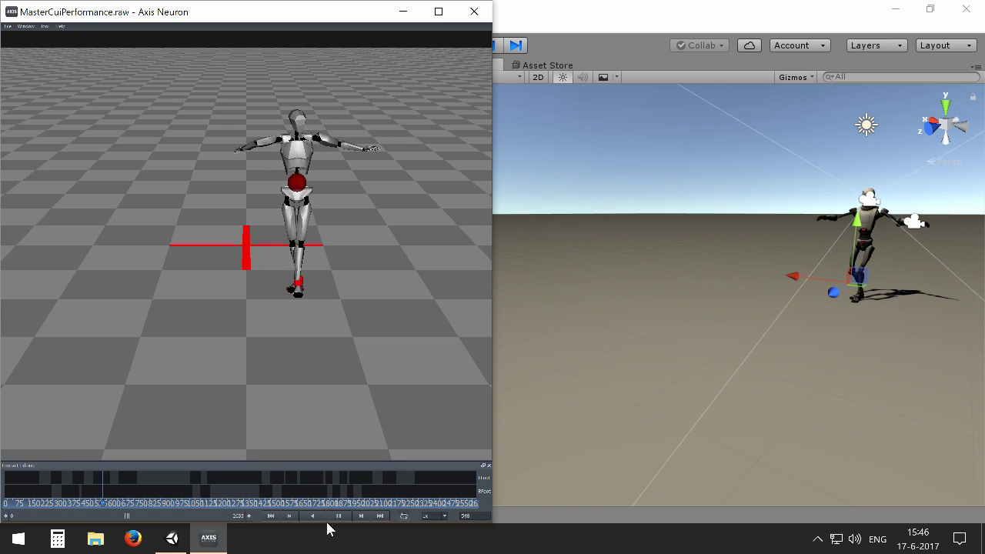
pyautogui.click(600, 8)
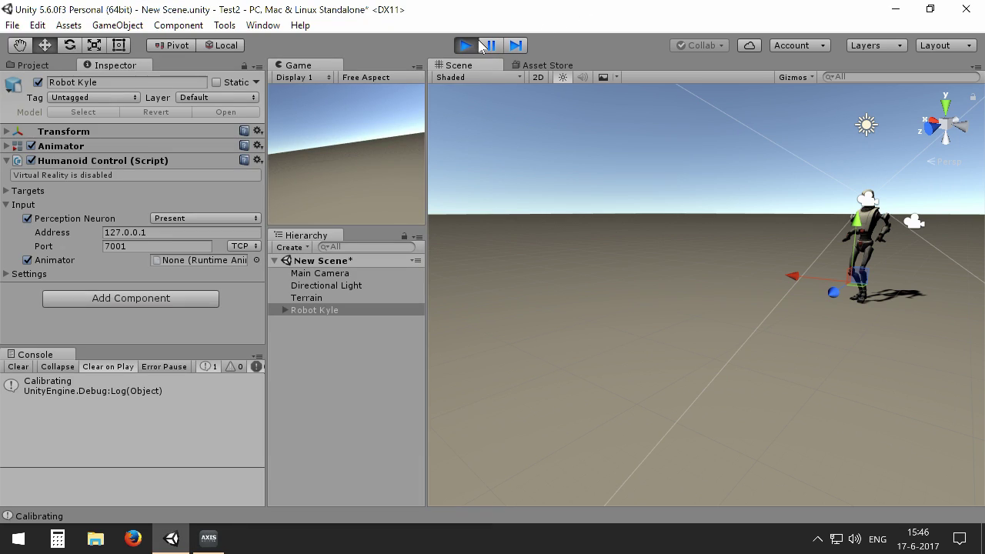
pyautogui.click(470, 44)
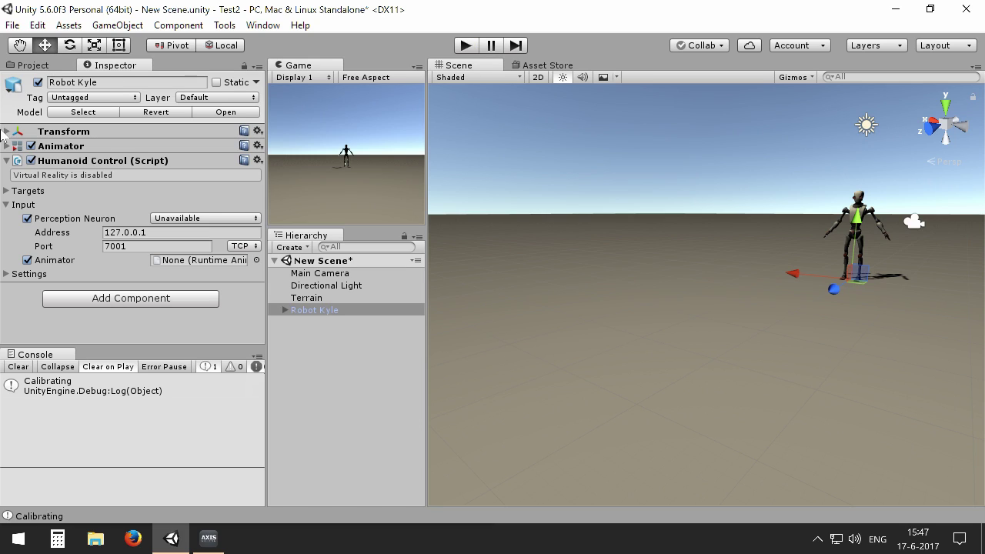
# Step: Disable Perception Neuron input and enable Virtual Reality Supported with the Oculus SDK in Player settings
pyautogui.click(29, 219)
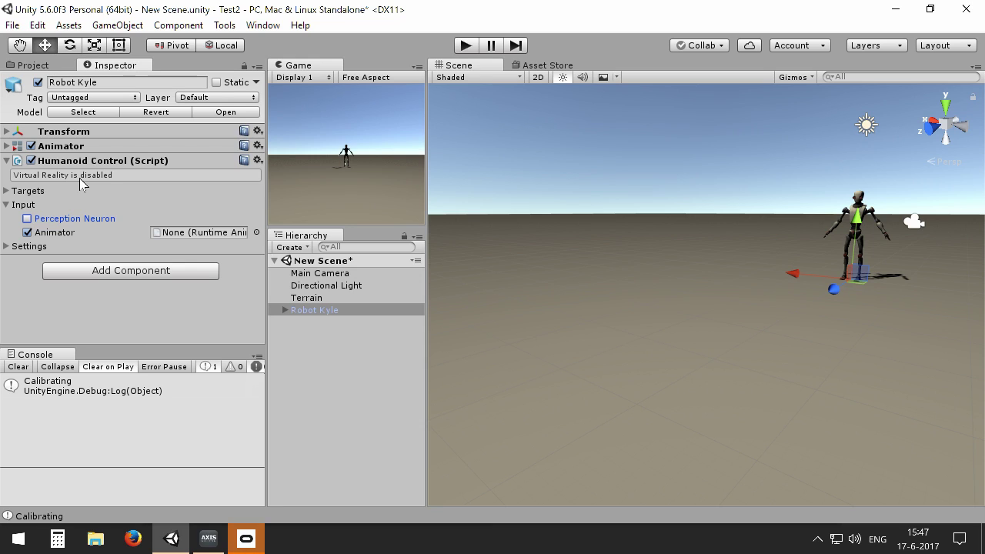
pyautogui.click(35, 25)
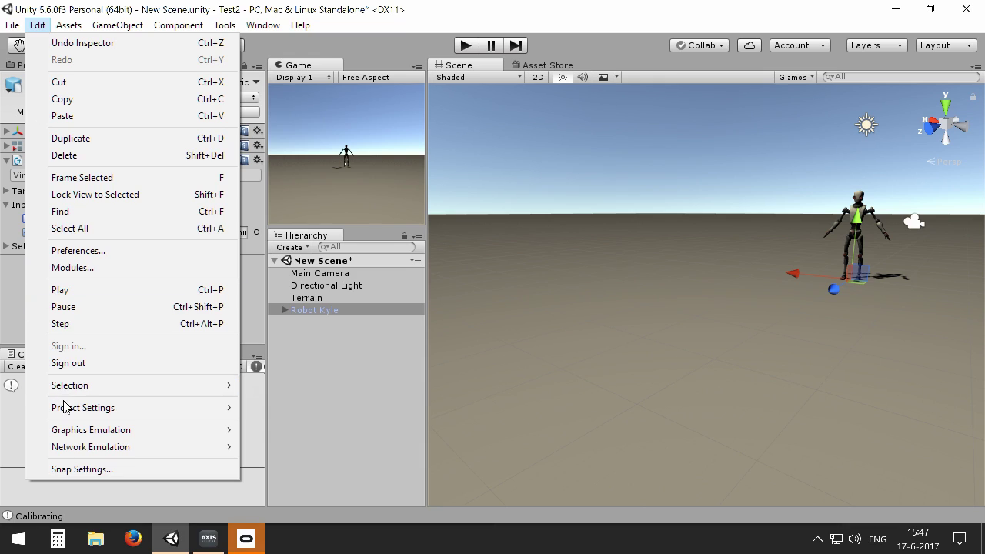
pyautogui.moveTo(66, 407)
pyautogui.click(263, 287)
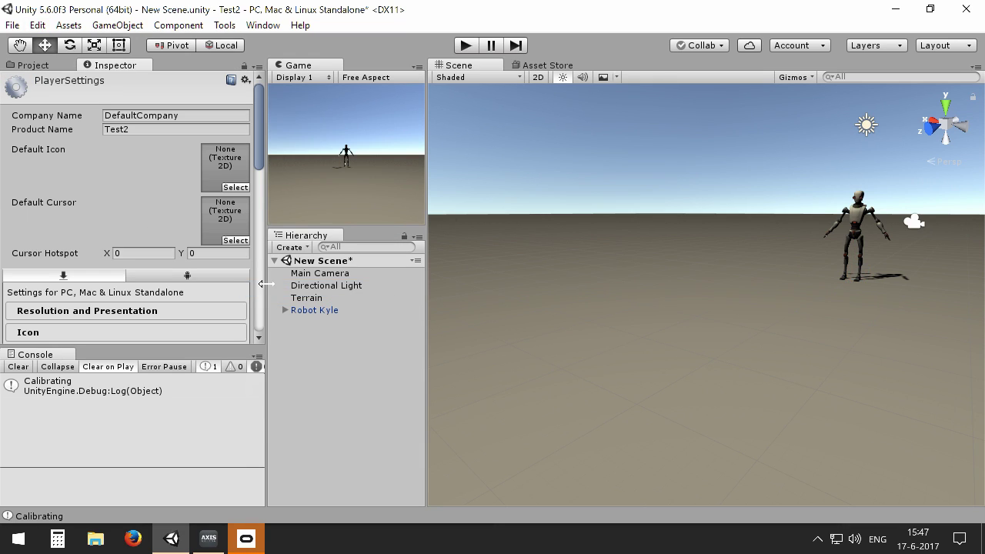
pyautogui.scroll(-6, 206, 212)
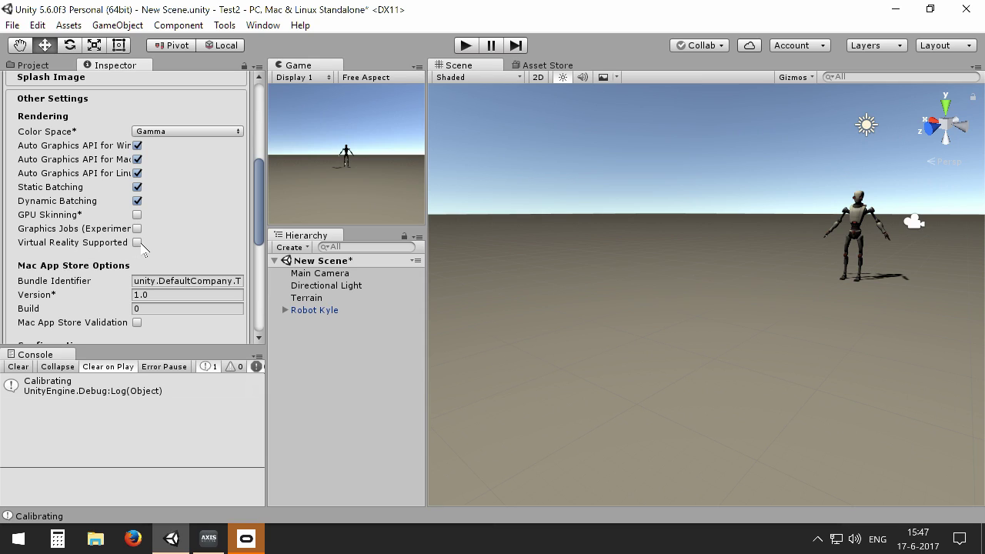
pyautogui.click(137, 242)
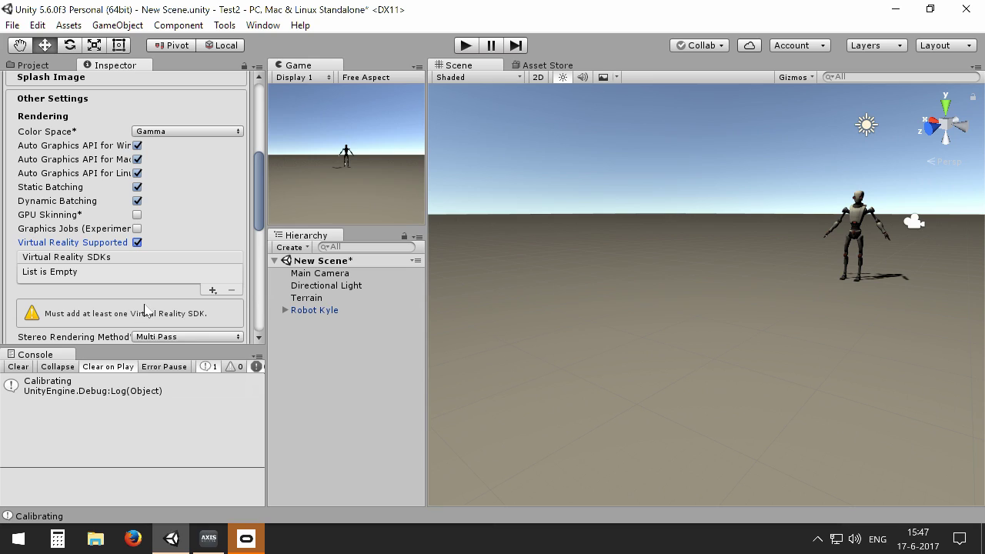
pyautogui.click(213, 291)
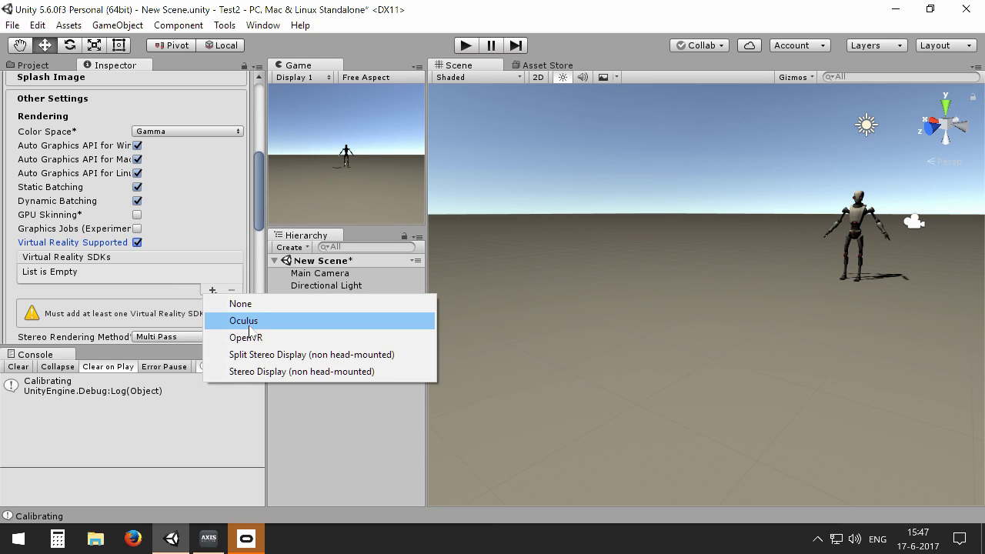
pyautogui.click(241, 321)
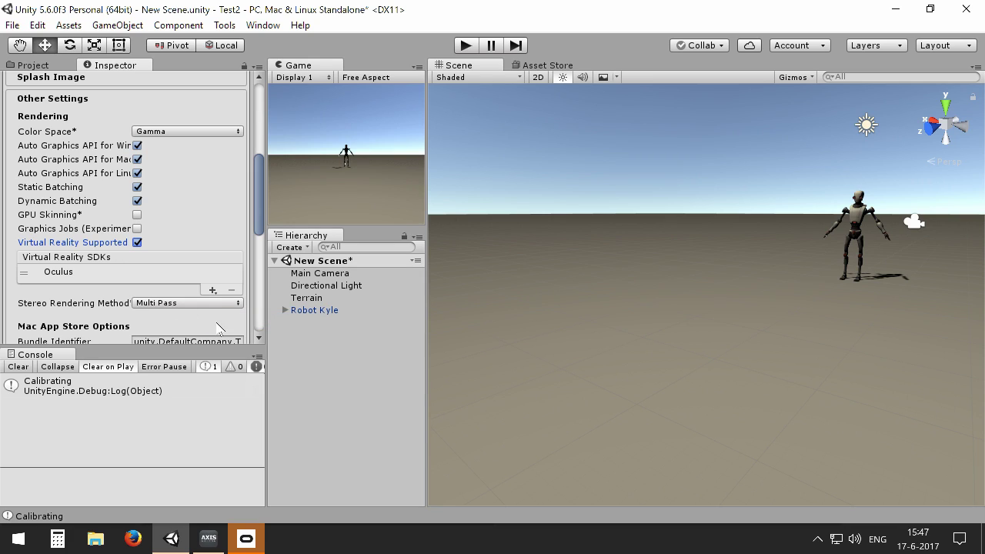
pyautogui.click(317, 374)
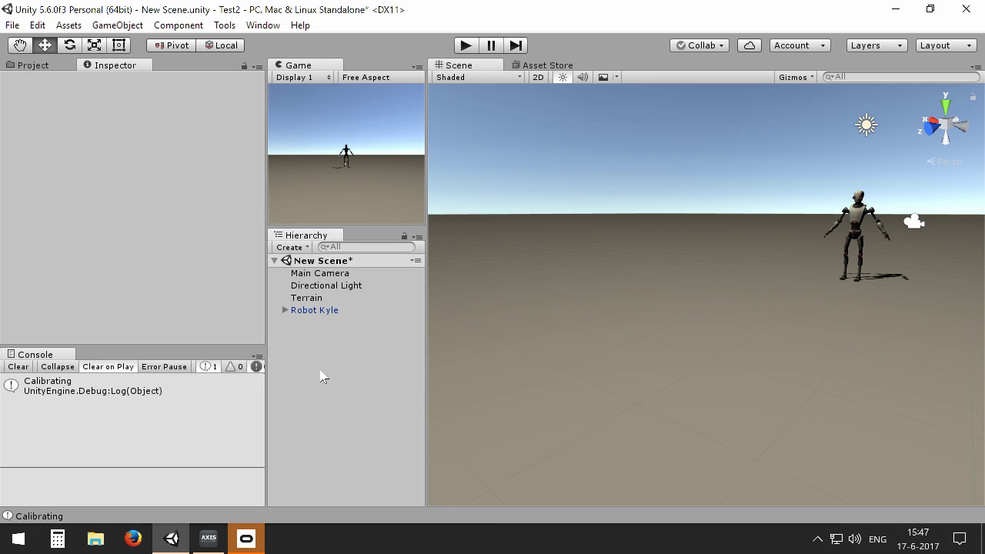
pyautogui.click(323, 311)
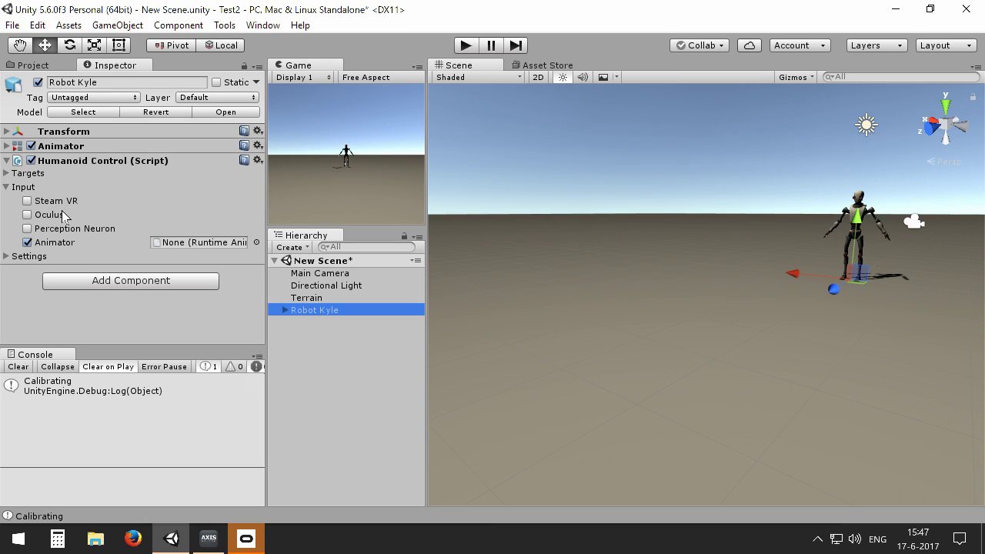
# Step: Enable Oculus input in Robot Kyle's Humanoid Control and run the scene
pyautogui.click(29, 215)
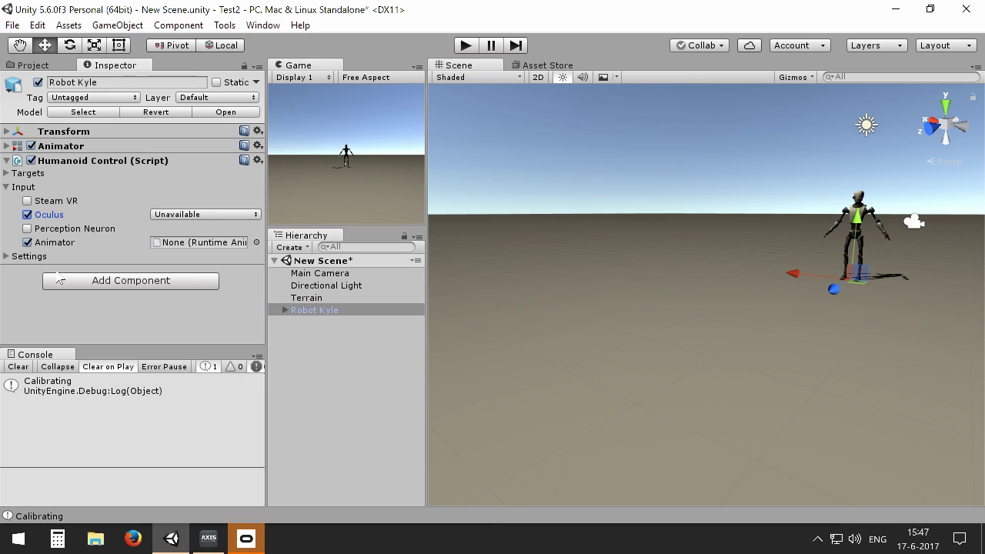
pyautogui.click(466, 47)
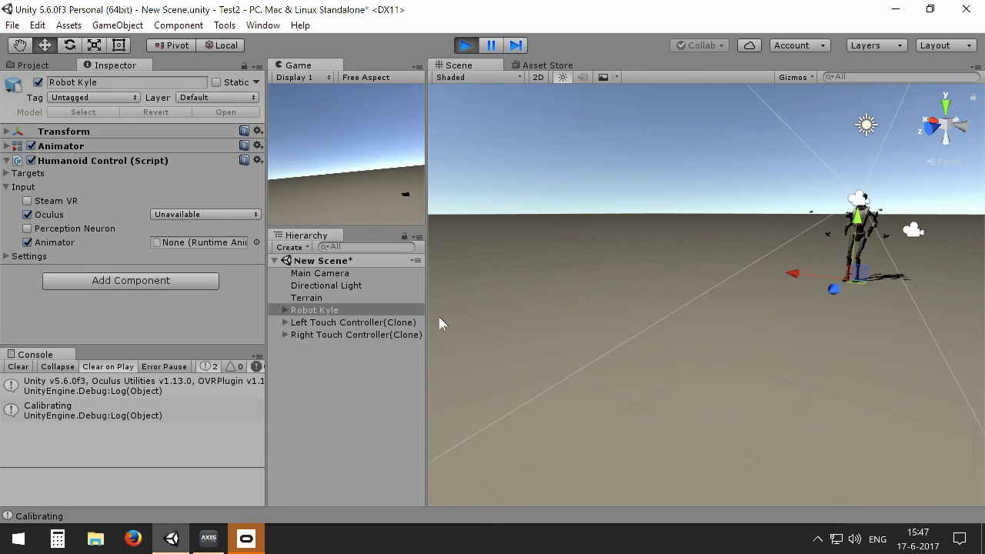
# Step: Frame Robot Kyle to watch the Oculus tracking, then stop Play mode
pyautogui.press('f')
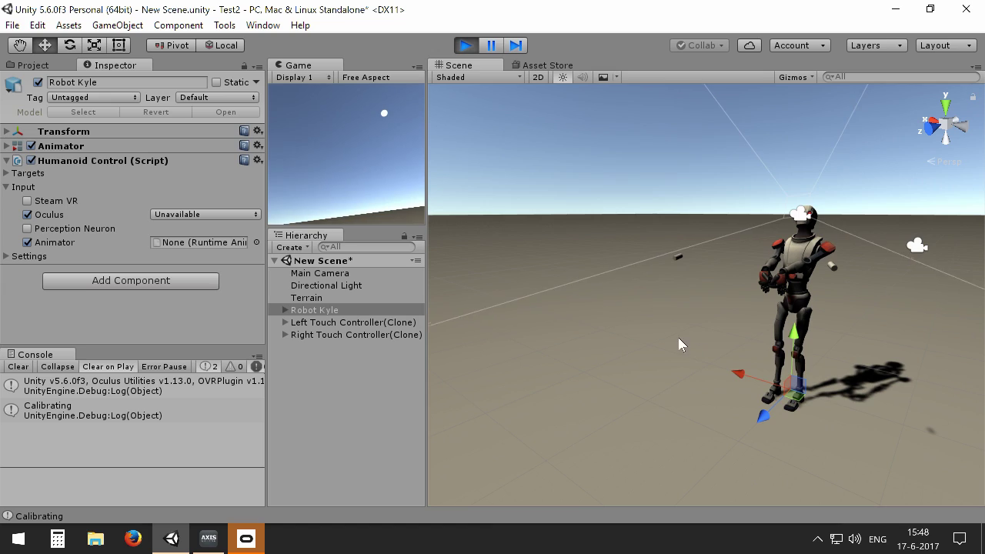
pyautogui.click(466, 46)
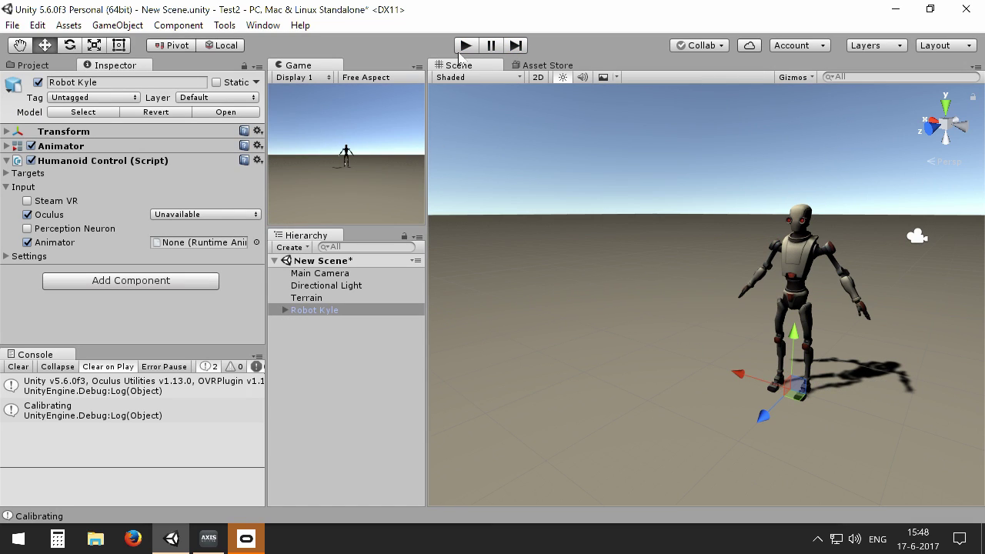